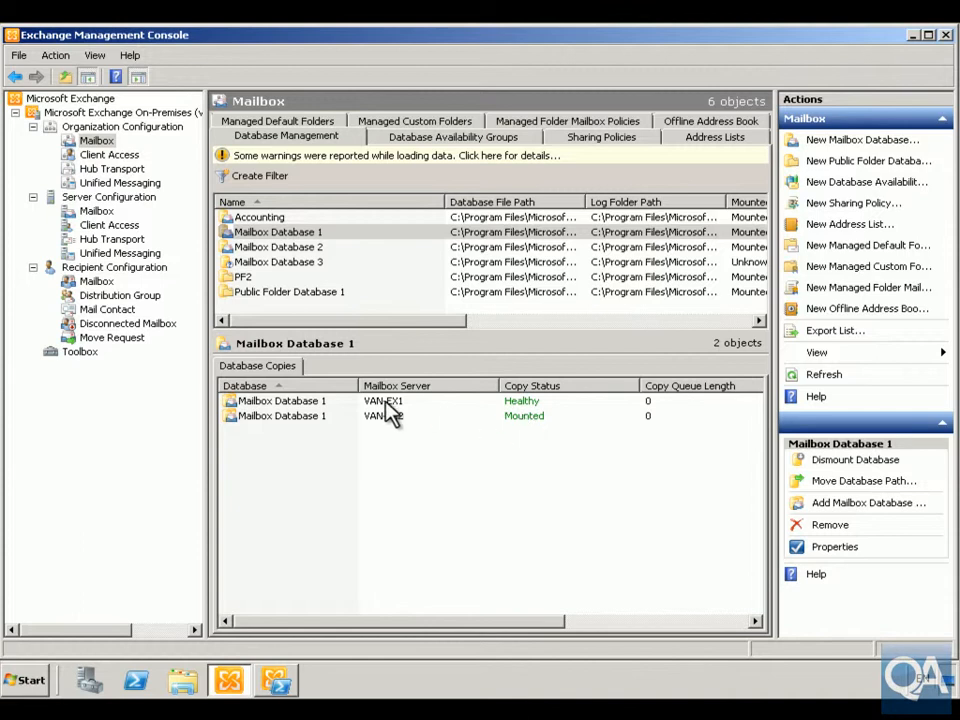
Step: Examine the copy status, queue lengths and activation preference of both Mailbox Database 1 copies
{"action": "mouse_move", "coordinate": [525, 621]}
{"action": "left_mouse_down"}
{"action": "mouse_move", "coordinate": [715, 633]}
{"action": "mouse_move", "coordinate": [582, 620]}
{"action": "mouse_move", "coordinate": [690, 628]}
{"action": "left_mouse_up"}
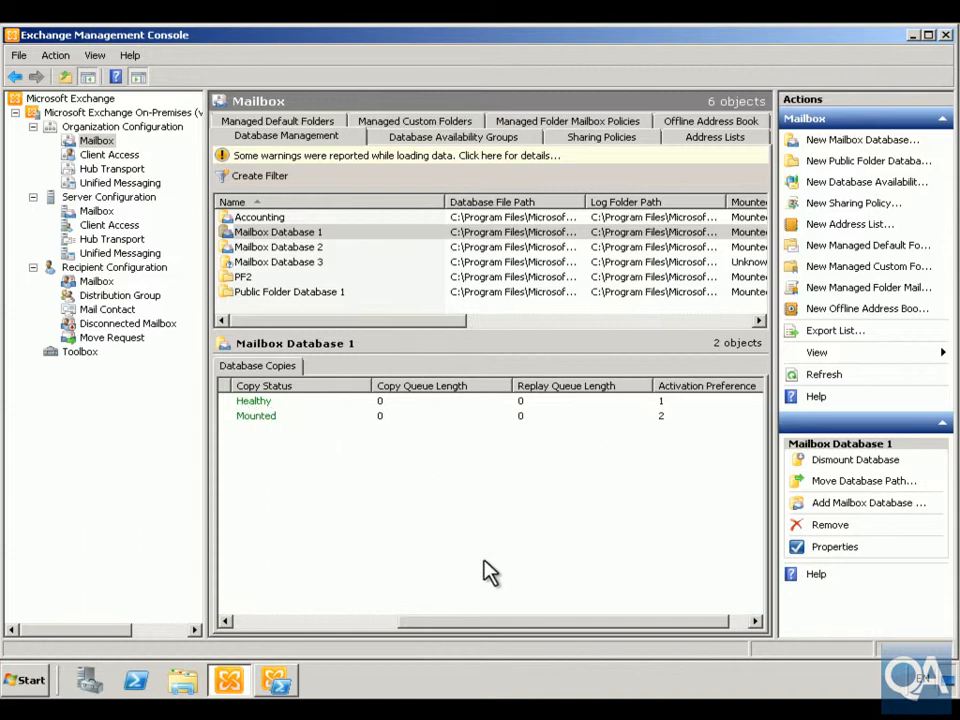
{"action": "left_click_drag", "start_coordinate": [491, 622], "coordinate": [314, 624]}
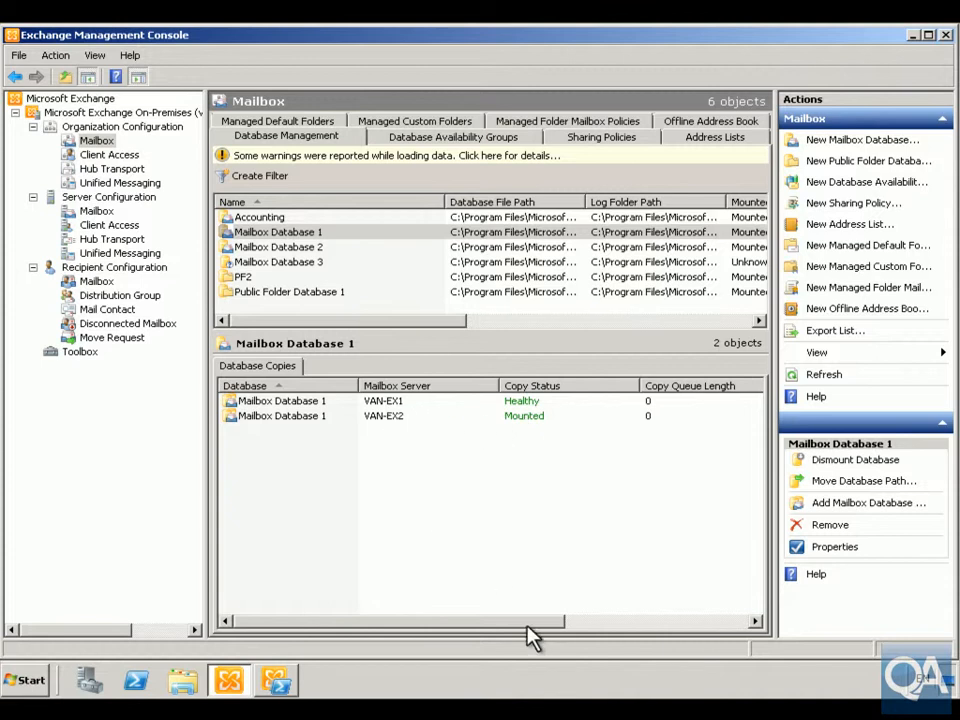
{"action": "left_click_drag", "start_coordinate": [525, 622], "coordinate": [705, 626]}
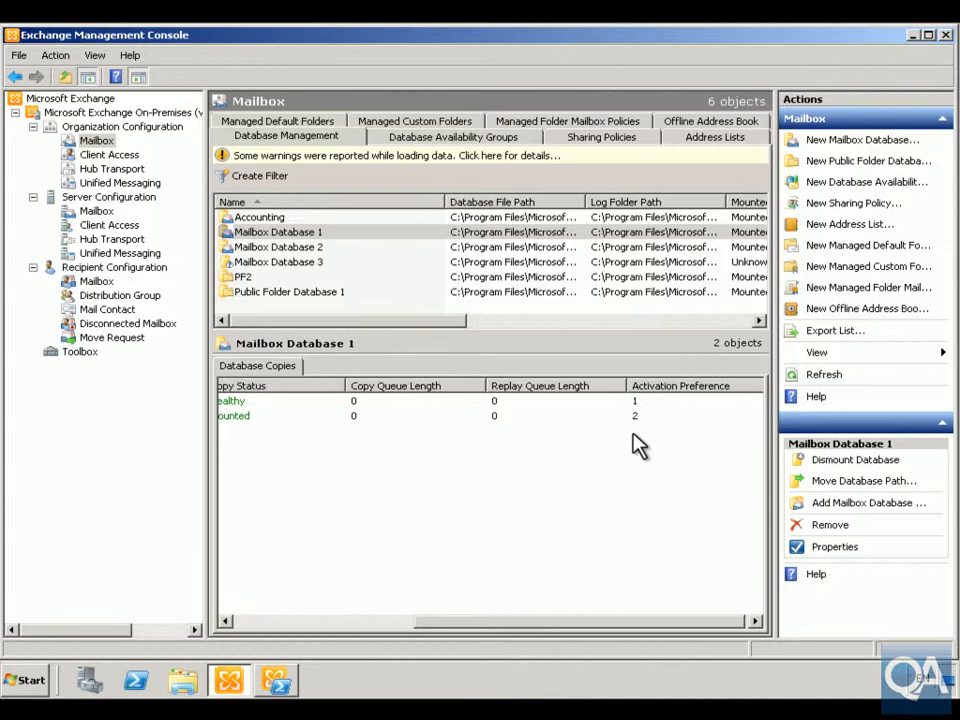
{"action": "left_click_drag", "start_coordinate": [563, 628], "coordinate": [648, 645]}
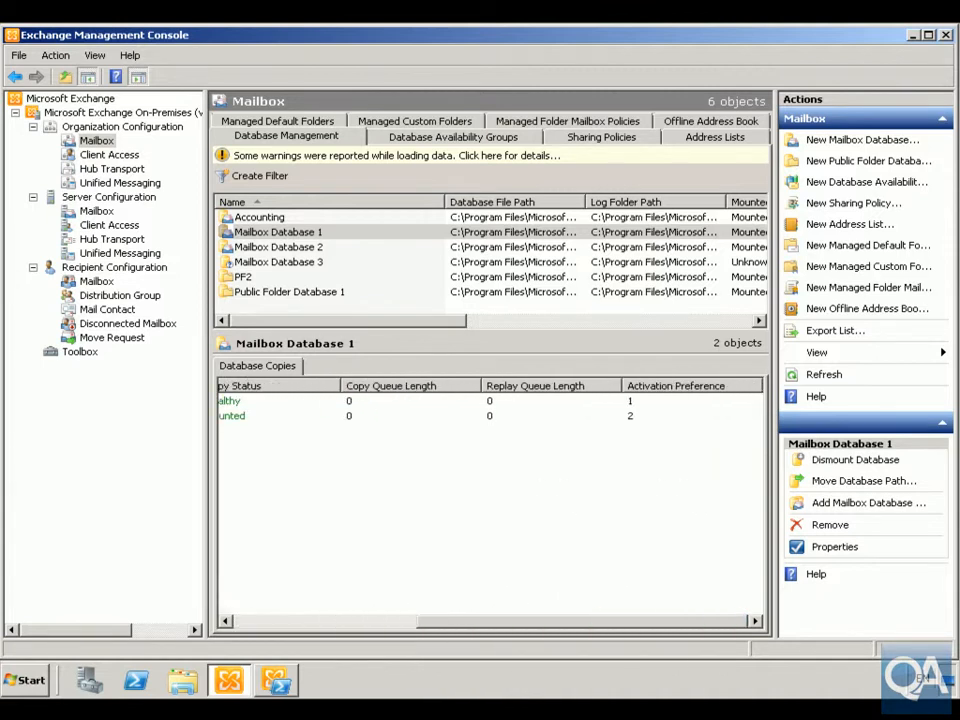
Step: Switch to the Exchange Management Shell and run Get-MailboxDatabaseCopyStatus "Mailbox Database 1\van-ex2"
{"action": "left_click", "coordinate": [284, 688]}
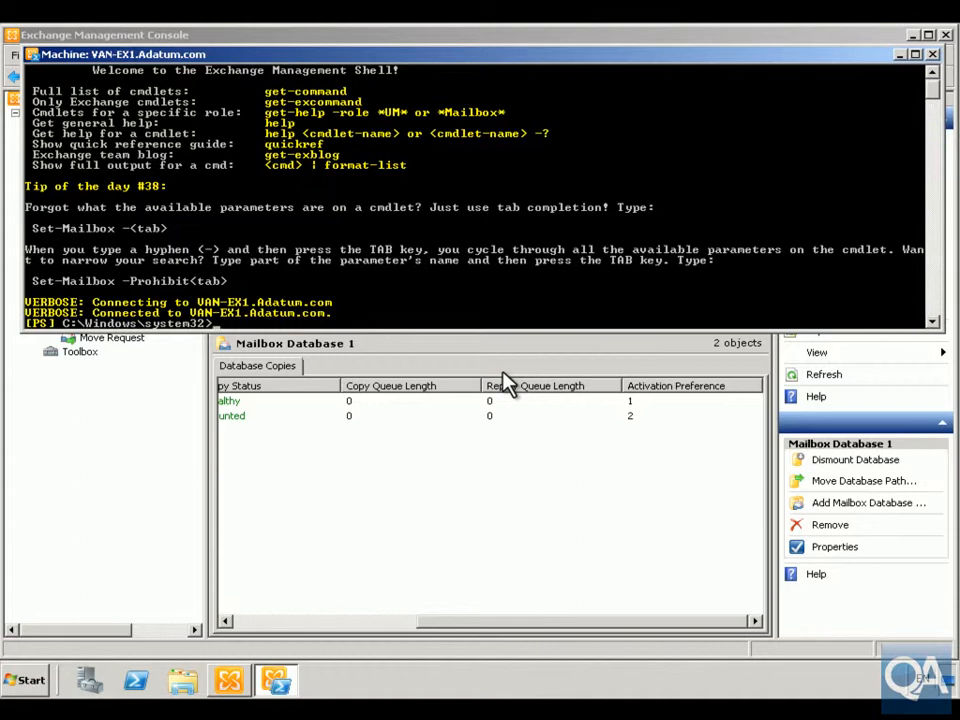
{"action": "type", "text": "get-mailboxdata"}
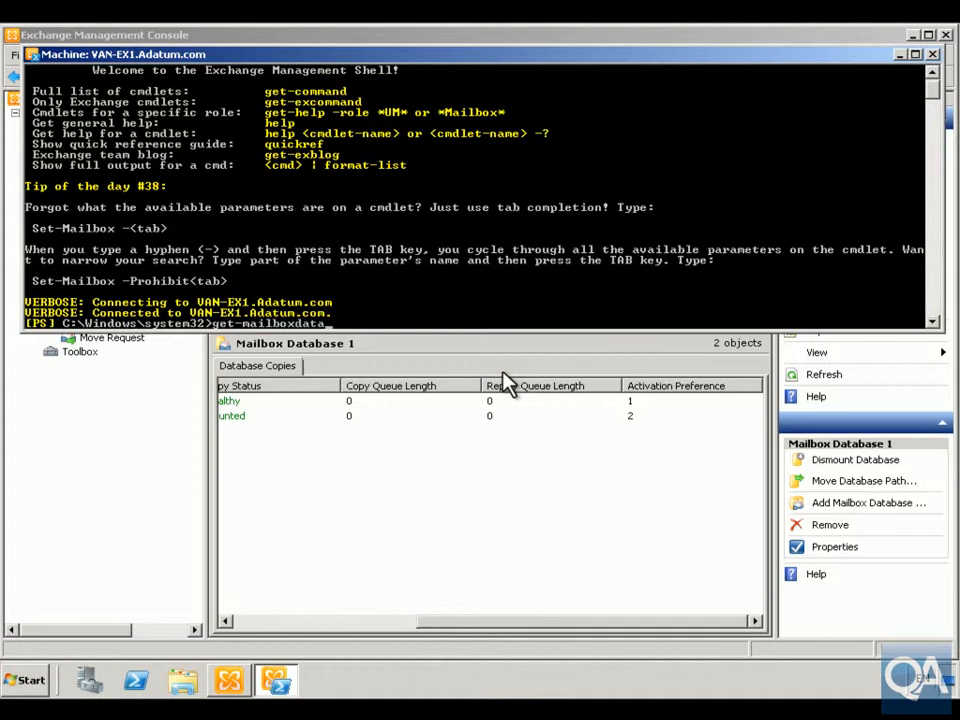
{"action": "key", "text": "Tab"}
{"action": "key", "text": "Tab"}
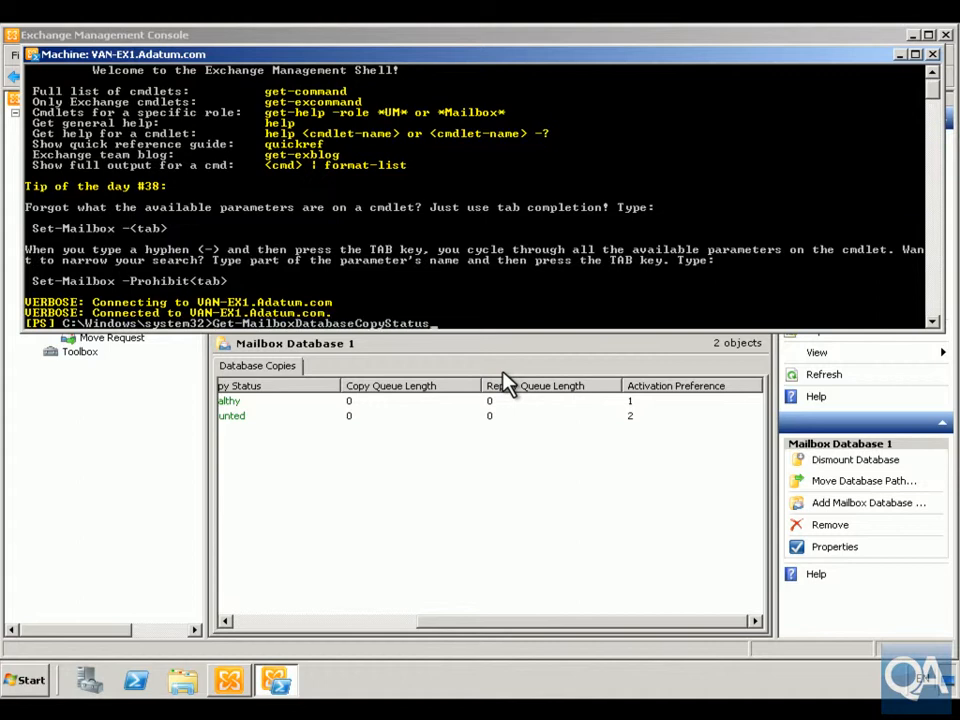
{"action": "type", "text": "\"Mailbox Database 1\\van-ex2"}
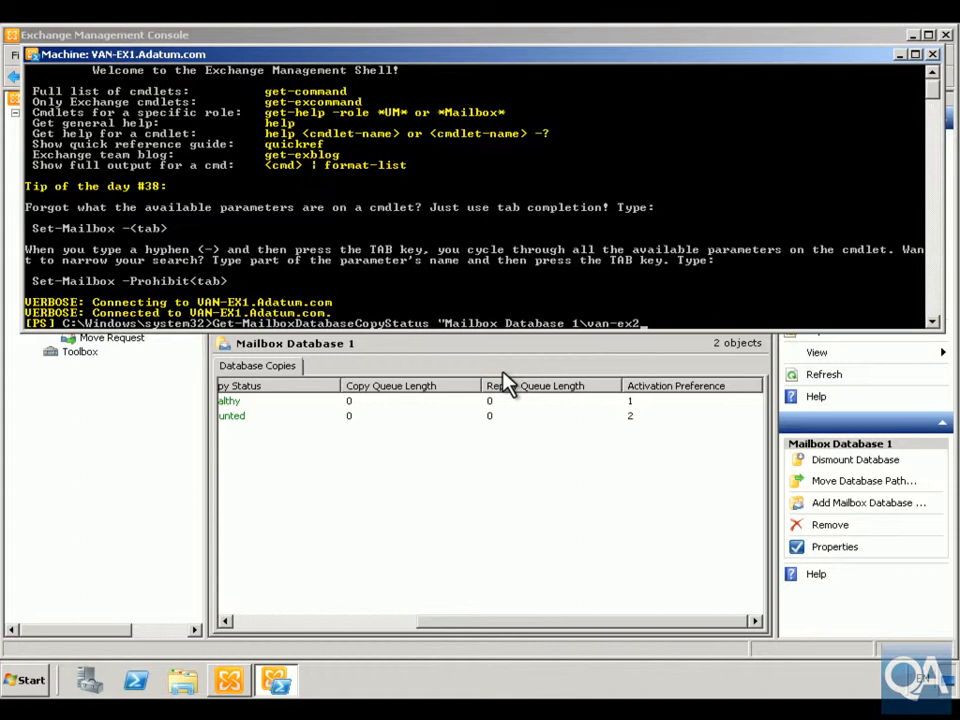
{"action": "type", "text": "\""}
{"action": "key", "text": "Return"}
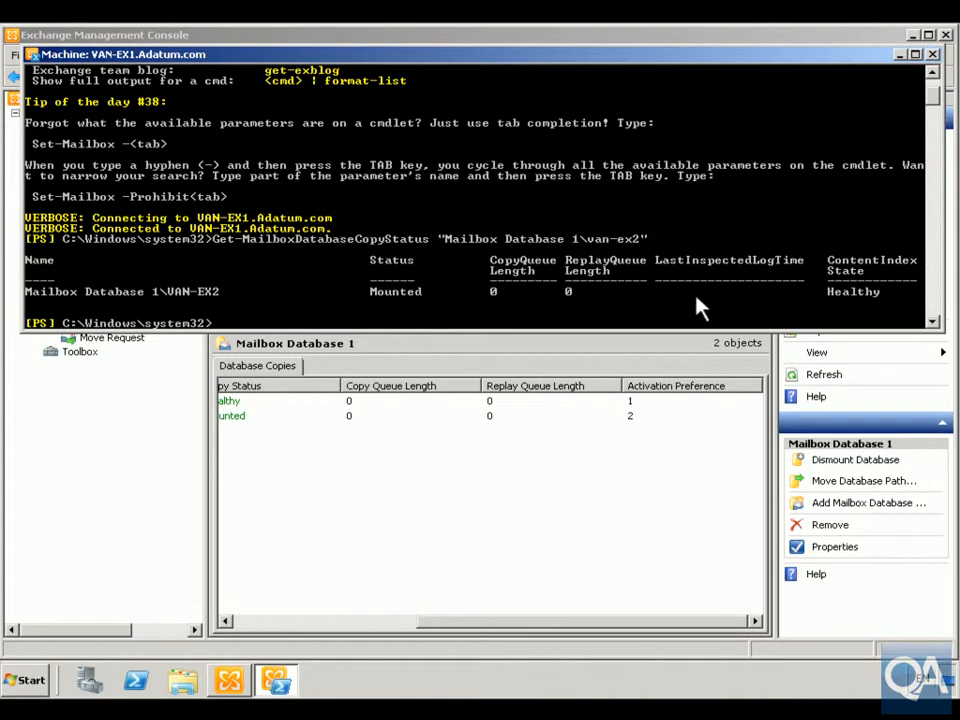
Step: Query the copy status of Mailbox Database 1 on the other server with Get-MailboxDatabaseCopyStatus "Mailbox Database 1\van-ex1"
{"action": "key", "text": "Up"}
{"action": "key", "text": "BackSpace"}
{"action": "key", "text": "BackSpace"}
{"action": "type", "text": "1\""}
{"action": "key", "text": "Return"}
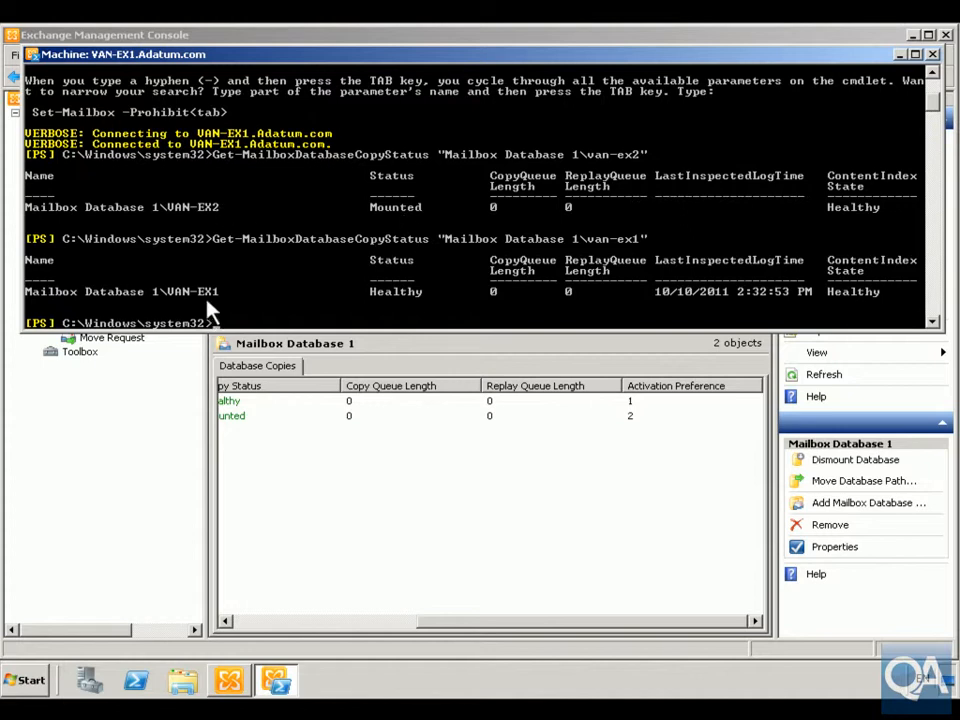
Step: Return to the Exchange Management Console and inspect the general and status properties of Mailbox Database 1's copy on VAN-EX2
{"action": "left_click", "coordinate": [335, 501]}
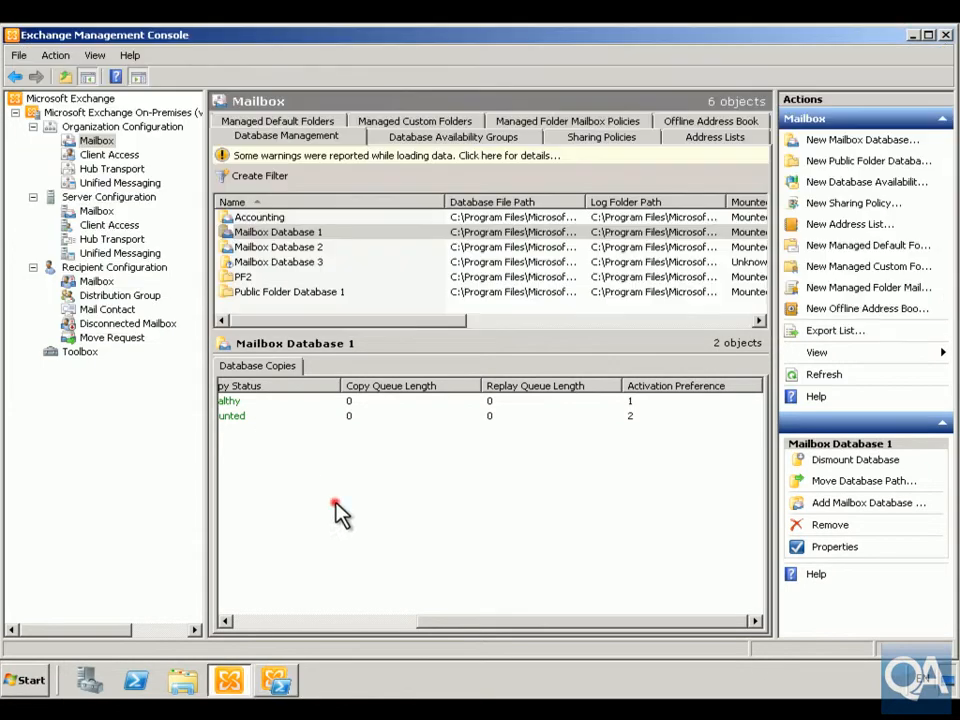
{"action": "left_click_drag", "start_coordinate": [520, 620], "coordinate": [333, 617]}
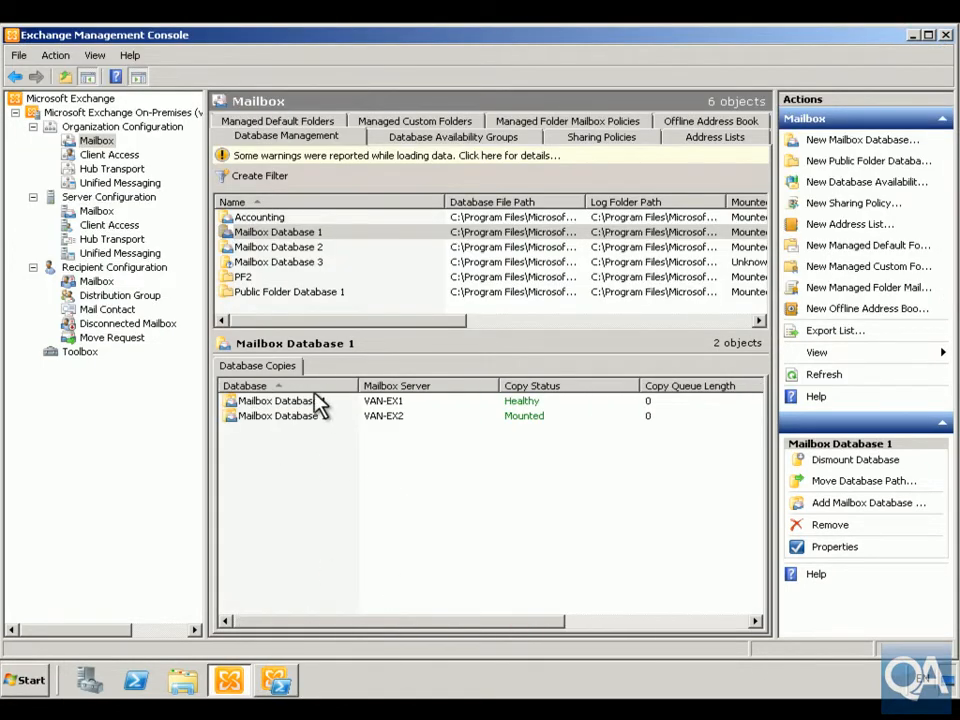
{"action": "right_click", "coordinate": [393, 416]}
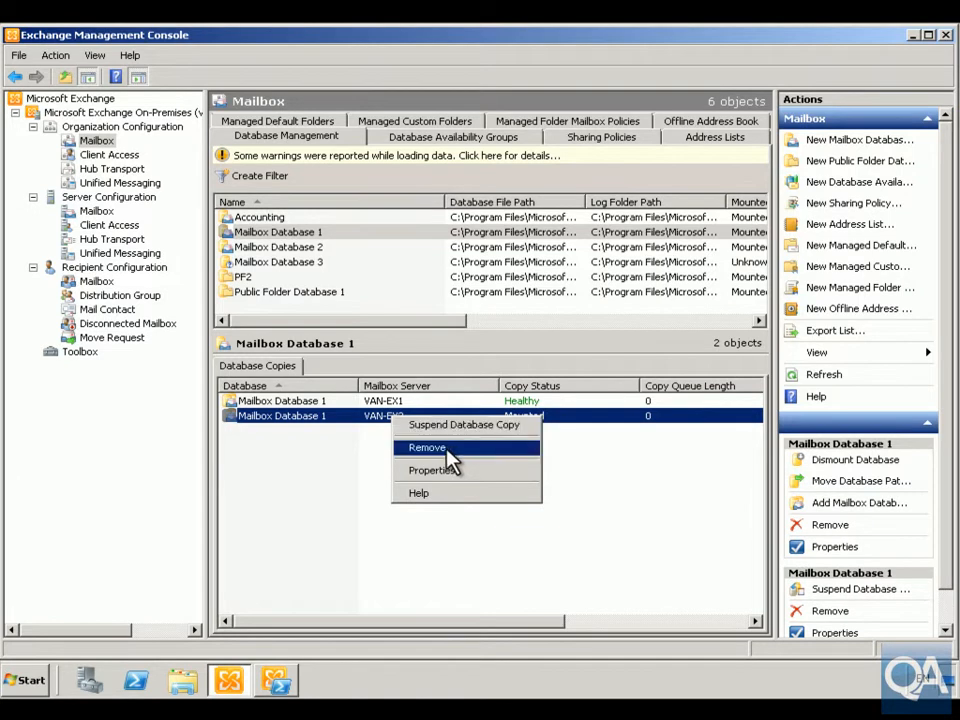
{"action": "left_click", "coordinate": [461, 472]}
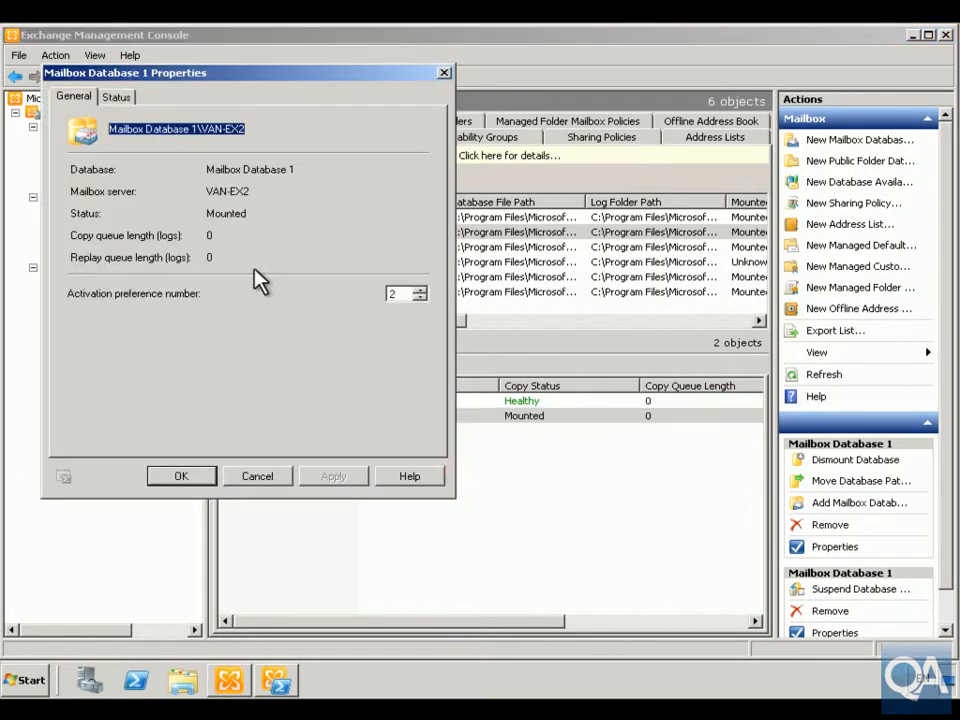
{"action": "left_click", "coordinate": [117, 96]}
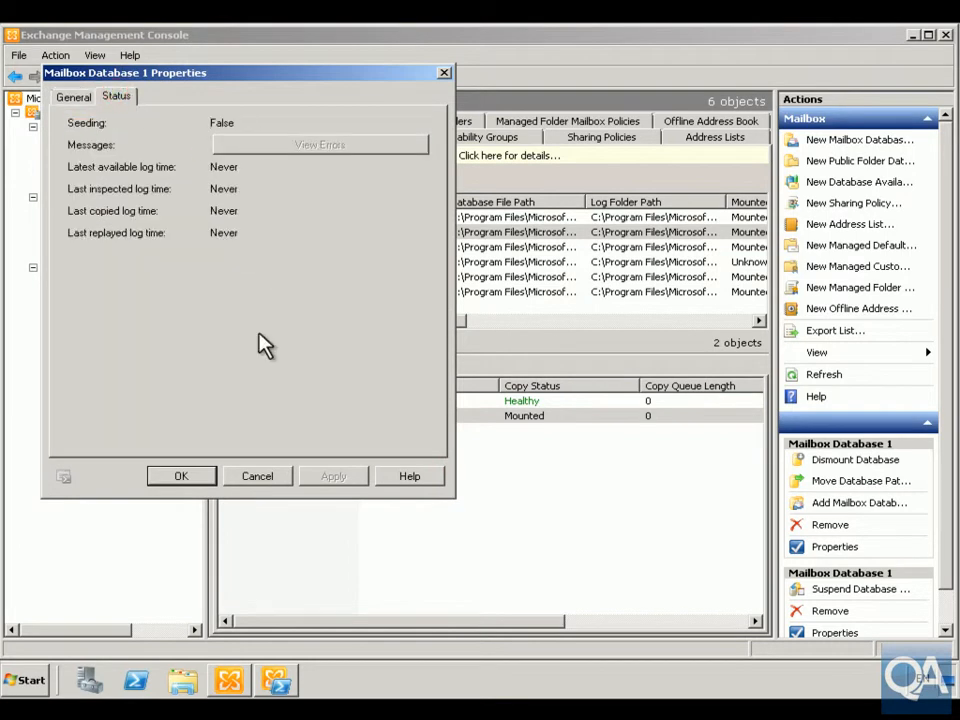
{"action": "left_click", "coordinate": [258, 478]}
Step: Activate the VAN-EX1 copy of Mailbox Database 1 with the mount dial override set to Lossless
{"action": "left_click", "coordinate": [314, 402]}
{"action": "right_click", "coordinate": [313, 401]}
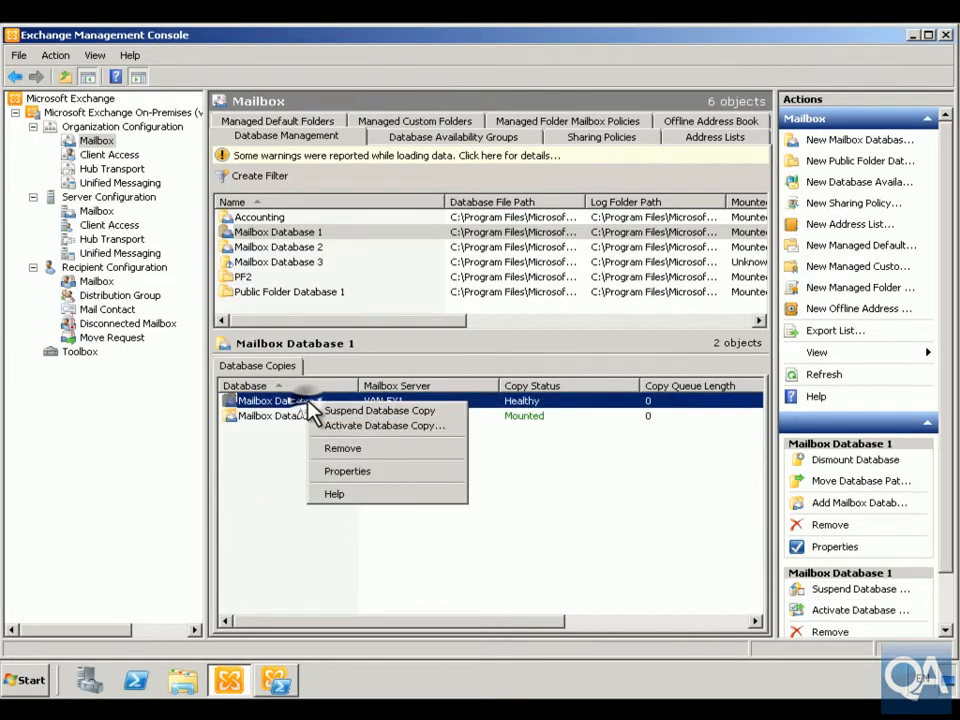
{"action": "left_click", "coordinate": [372, 427]}
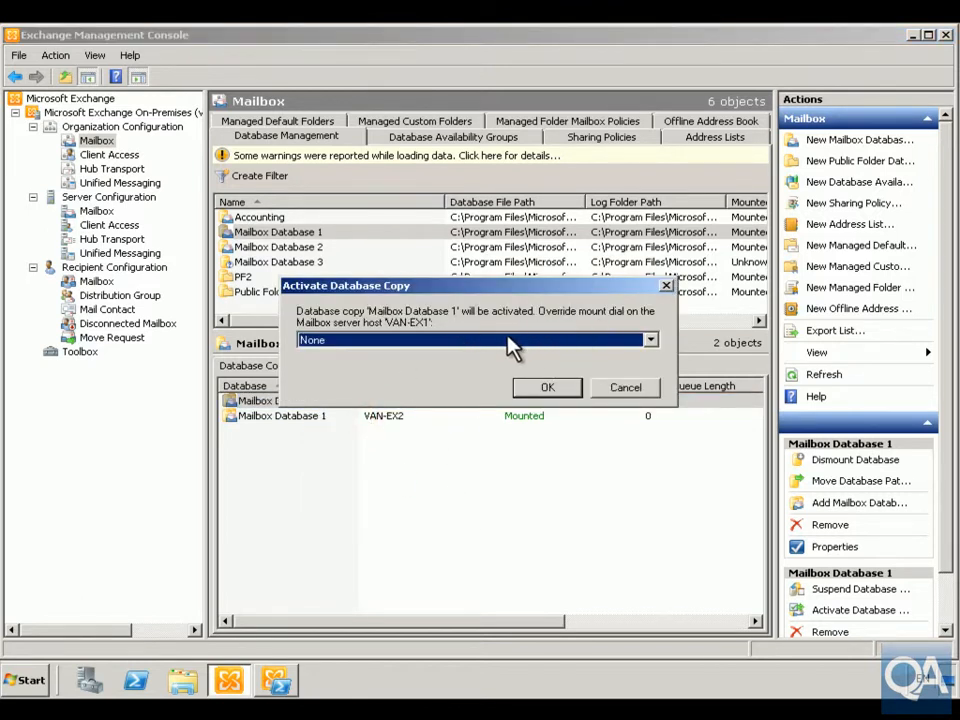
{"action": "left_click", "coordinate": [650, 340]}
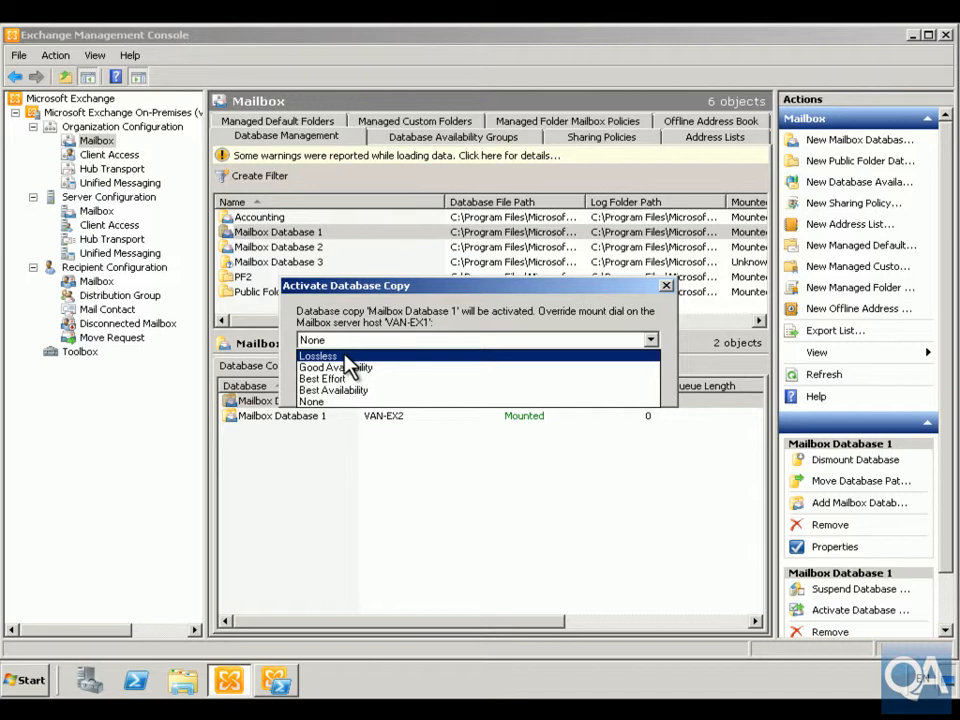
{"action": "left_click", "coordinate": [345, 358]}
{"action": "left_click", "coordinate": [523, 390]}
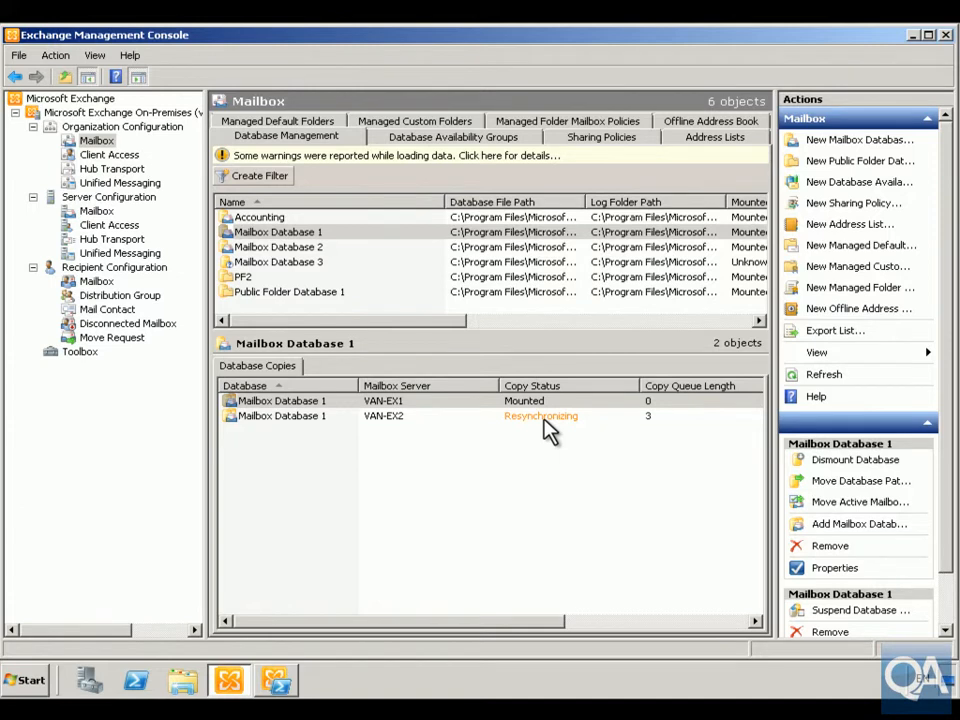
Step: Open the server-level mailbox configuration and view the actions available for VAN-EX2 without applying any
{"action": "left_click", "coordinate": [97, 212]}
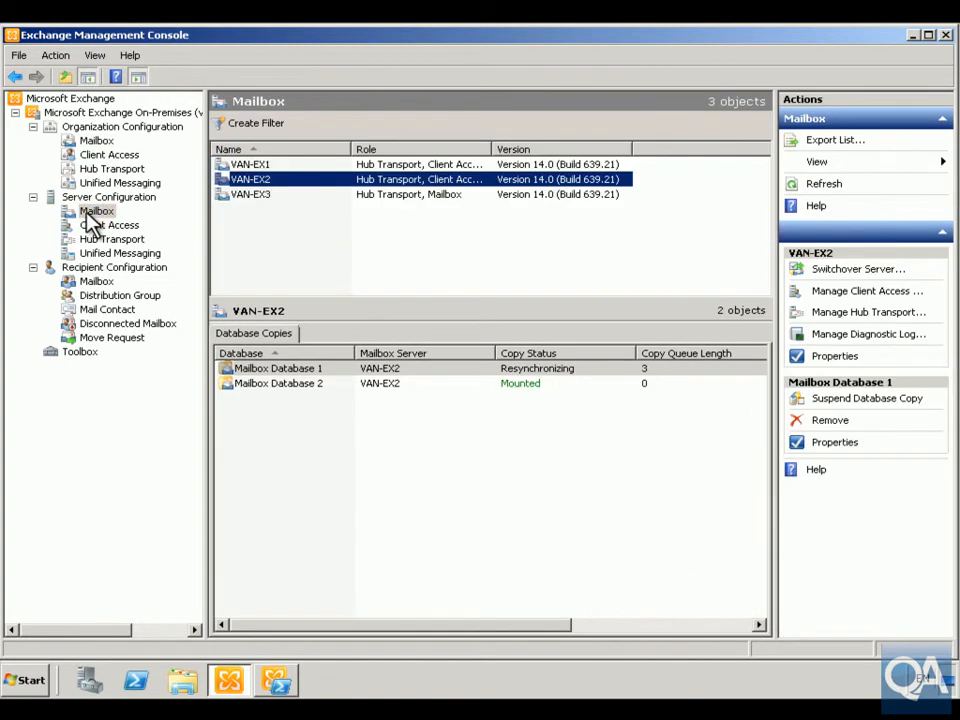
{"action": "right_click", "coordinate": [242, 182]}
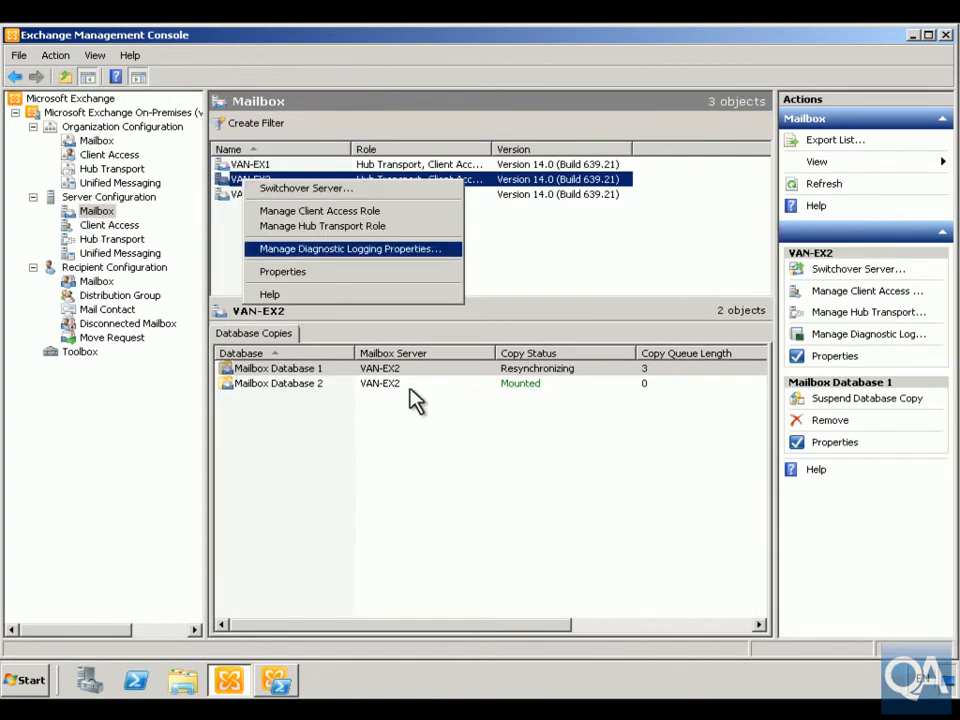
{"action": "left_click", "coordinate": [498, 503]}
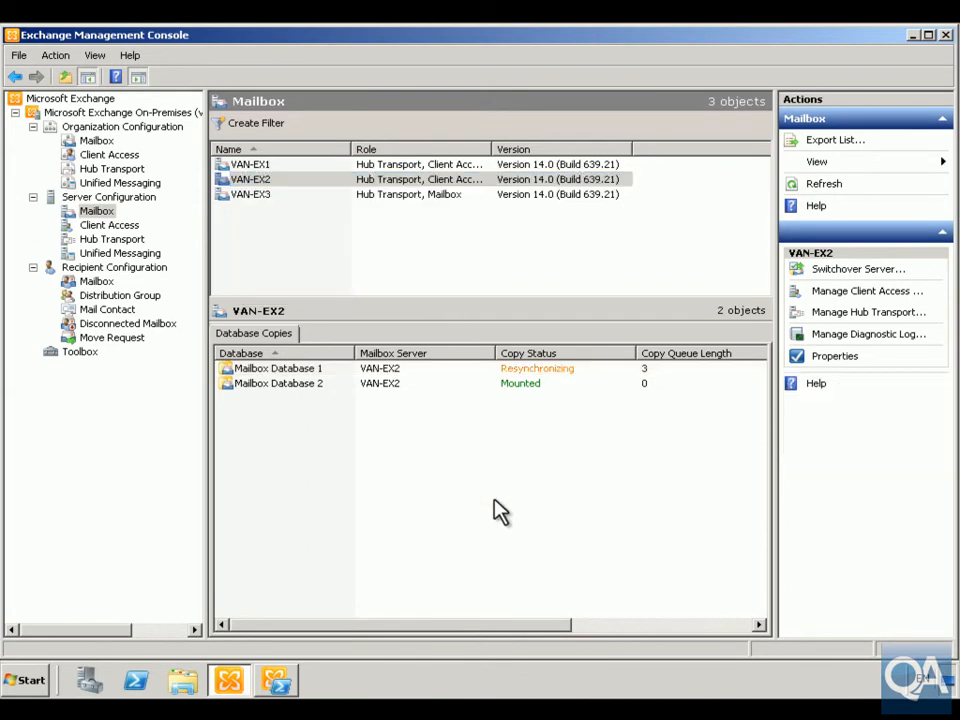